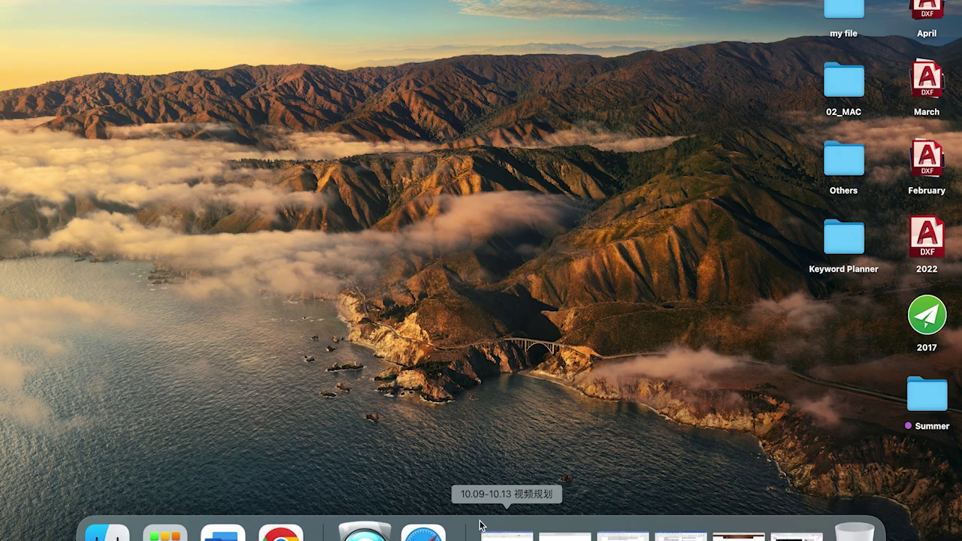
Launch VMS, log in with the saved credentials, and show the Home page full screen
{"action": "left_click", "coordinate": [364, 531]}
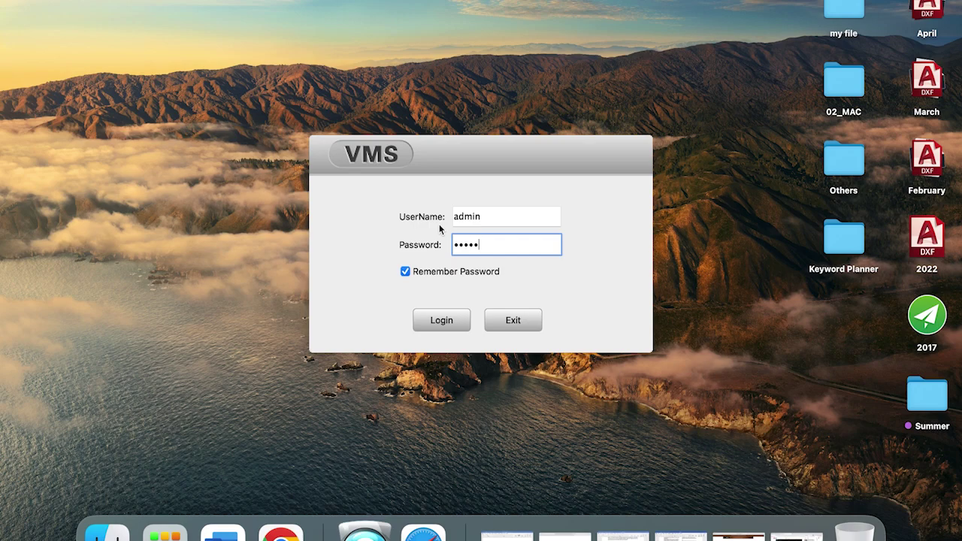
{"action": "left_click", "coordinate": [437, 319]}
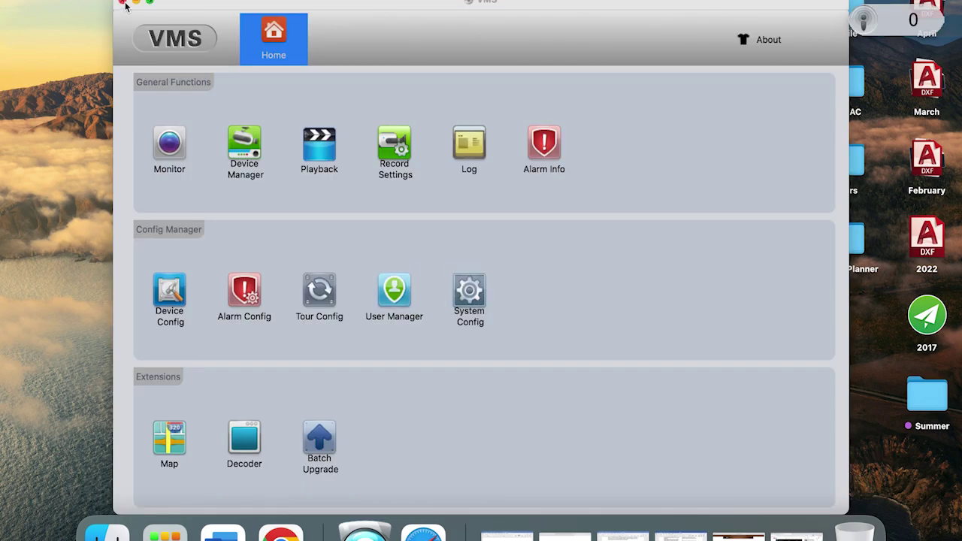
{"action": "left_click", "coordinate": [151, 3]}
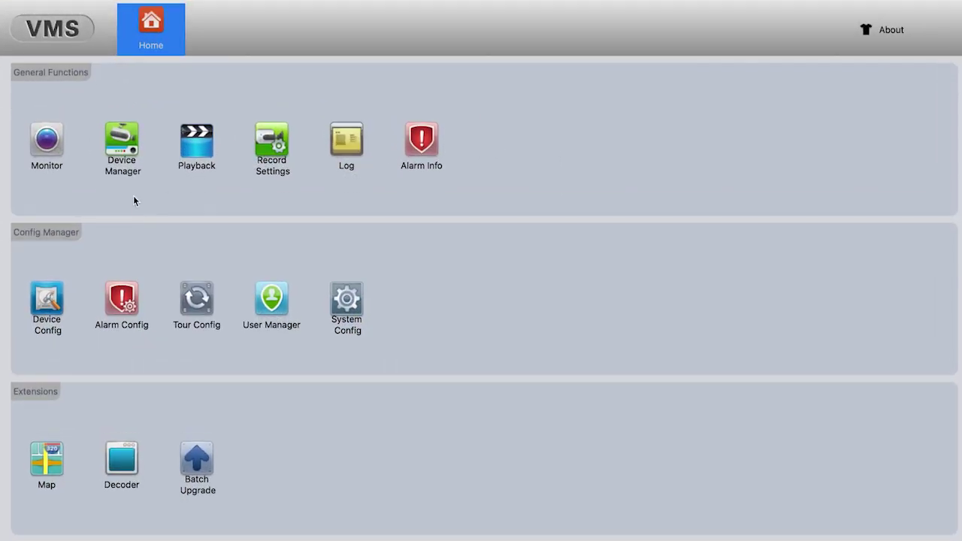
In Device Manager, begin a manual device add with Login Type set to Cloud ID
{"action": "left_click", "coordinate": [123, 152]}
{"action": "left_click", "coordinate": [43, 514]}
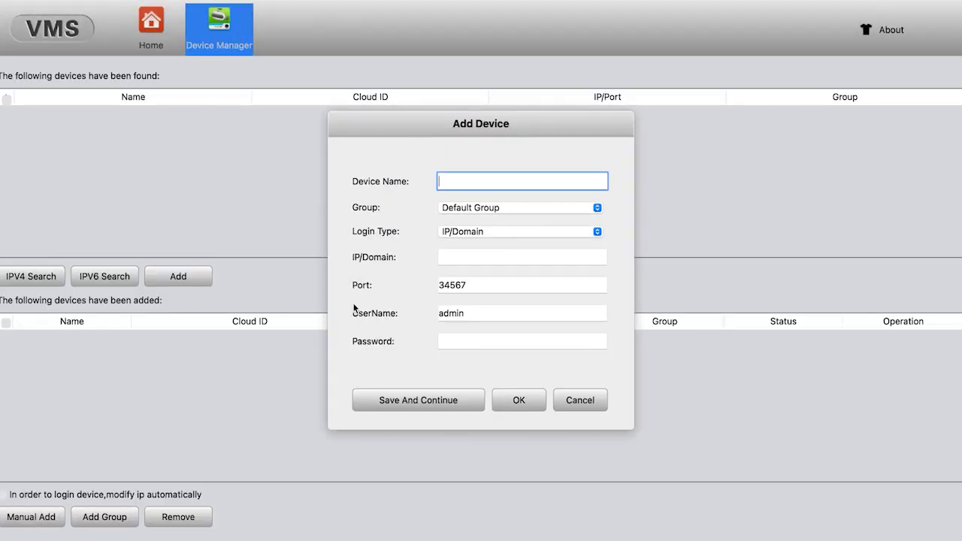
{"action": "left_click", "coordinate": [487, 235]}
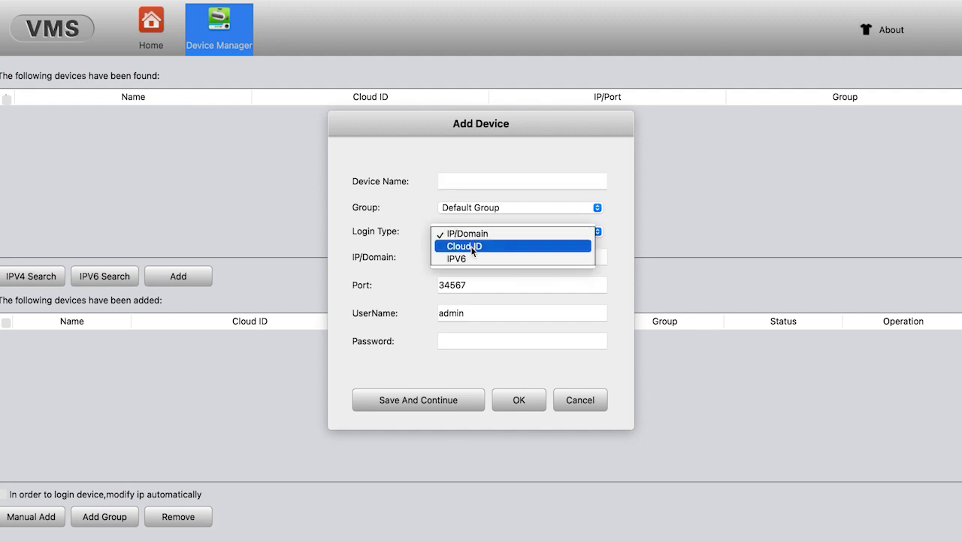
{"action": "left_click", "coordinate": [475, 247]}
{"action": "left_click", "coordinate": [463, 260]}
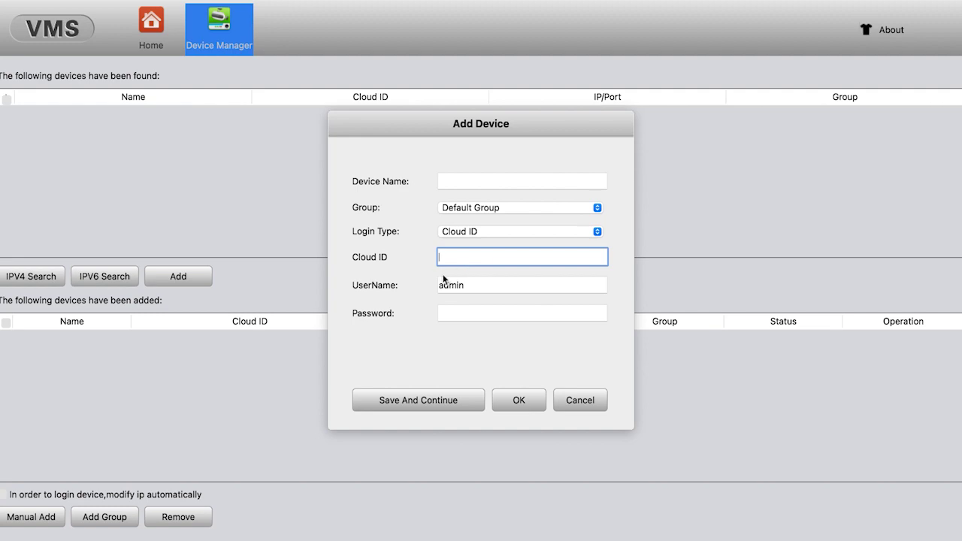
Enter the camera's cloud ID and password and confirm adding it to Default Group
{"action": "type", "text": "2b91931b5dad8781"}
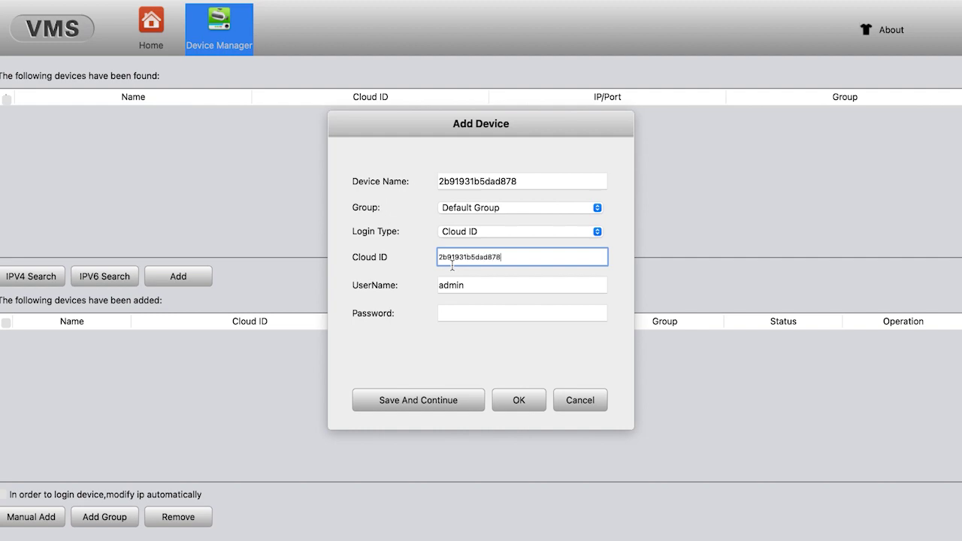
{"action": "left_click", "coordinate": [508, 283]}
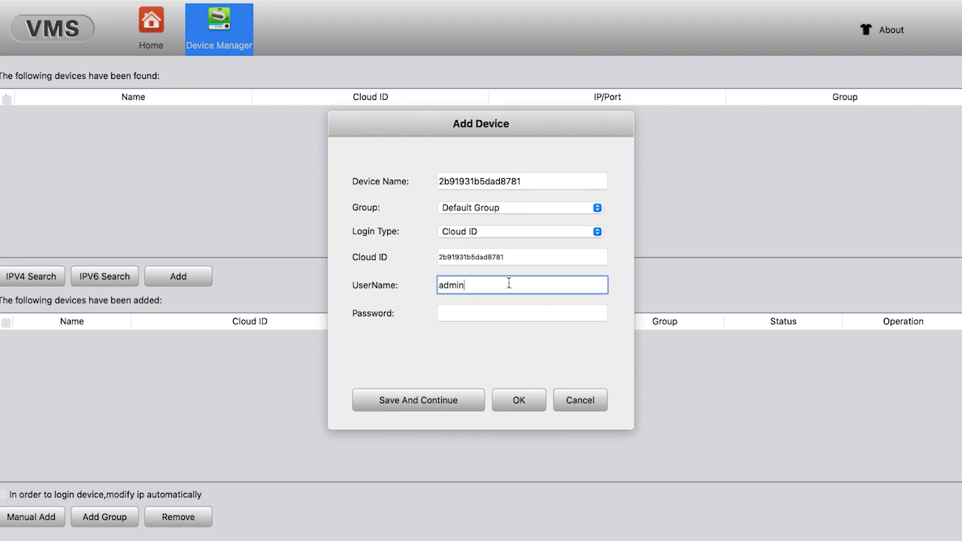
{"action": "left_click", "coordinate": [499, 305]}
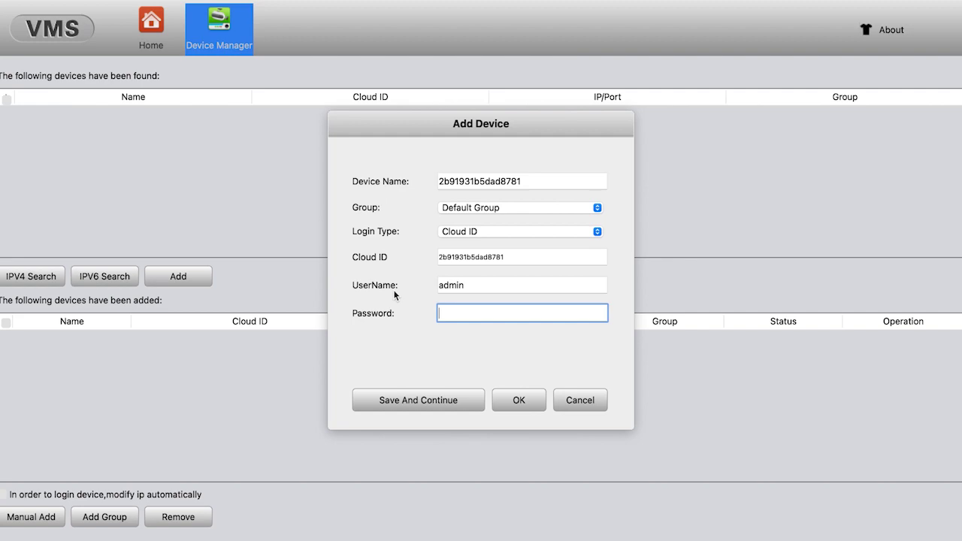
{"action": "left_click", "coordinate": [519, 400]}
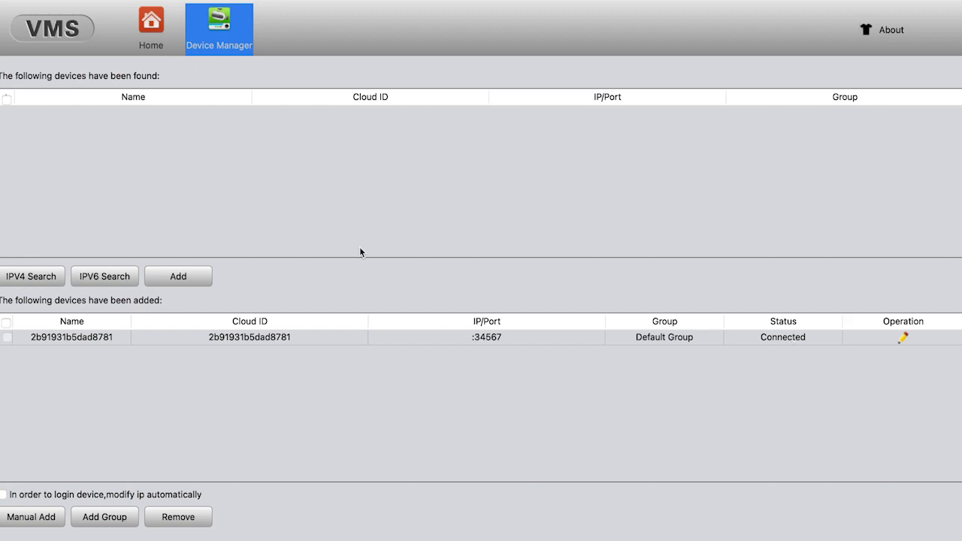
Play the added camera's extra stream live as CAM01 in Monitor
{"action": "left_click", "coordinate": [157, 39]}
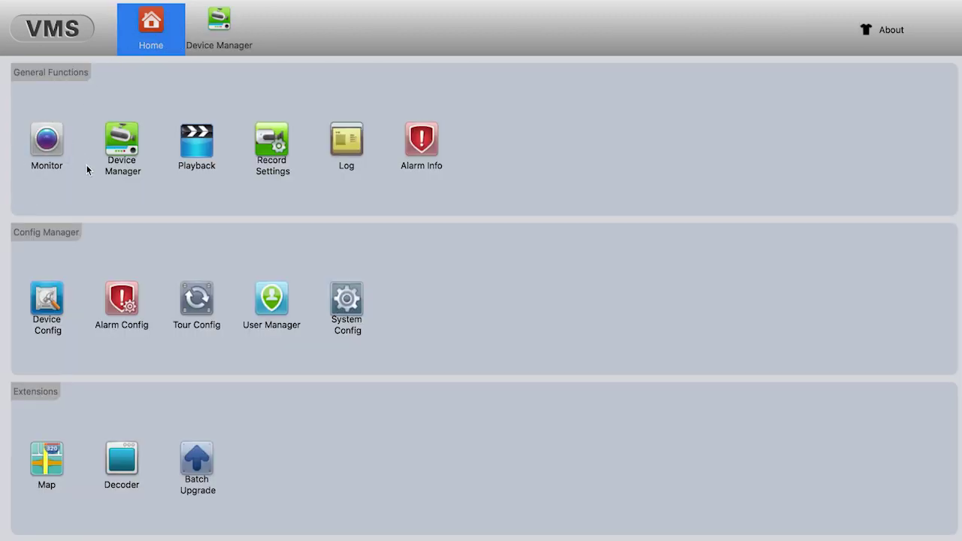
{"action": "left_click", "coordinate": [46, 141]}
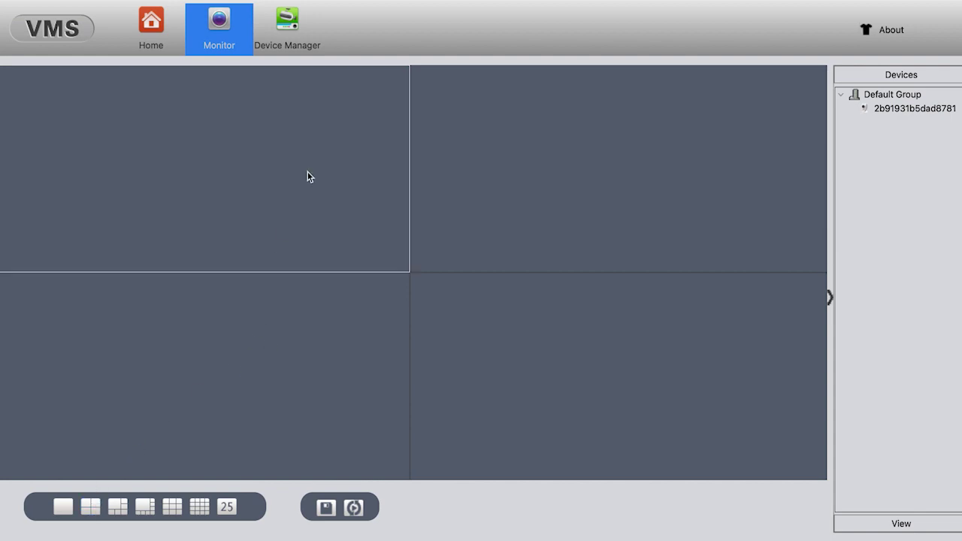
{"action": "left_click", "coordinate": [895, 109]}
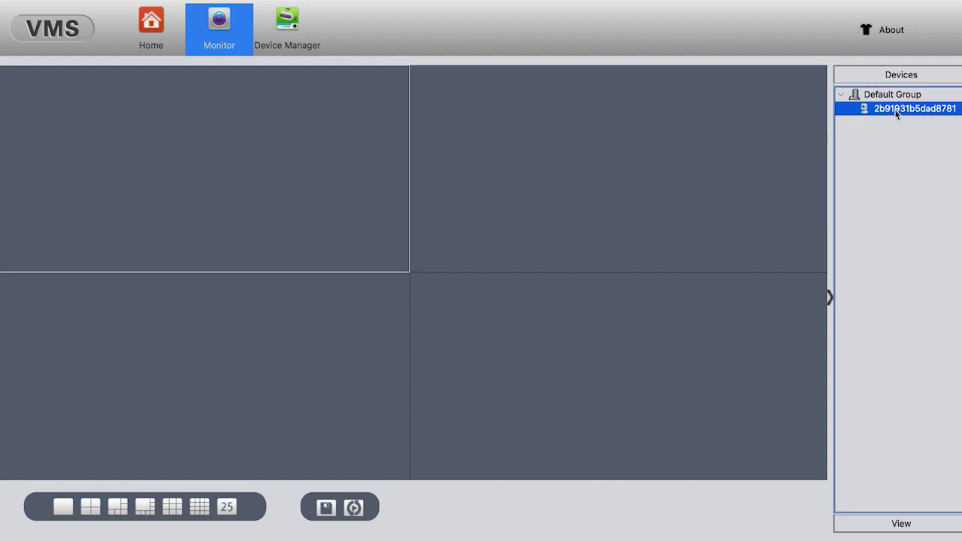
{"action": "right_click", "coordinate": [894, 109]}
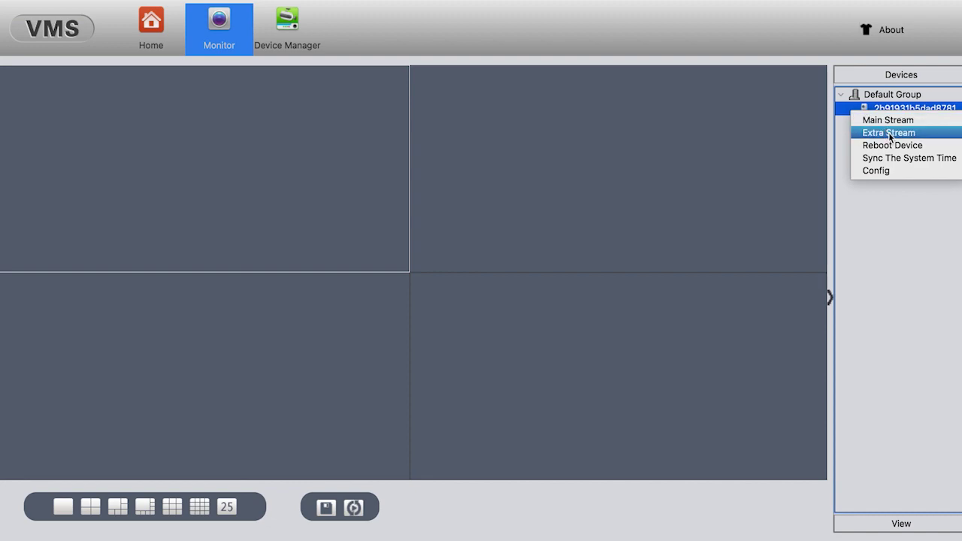
{"action": "left_click", "coordinate": [889, 134]}
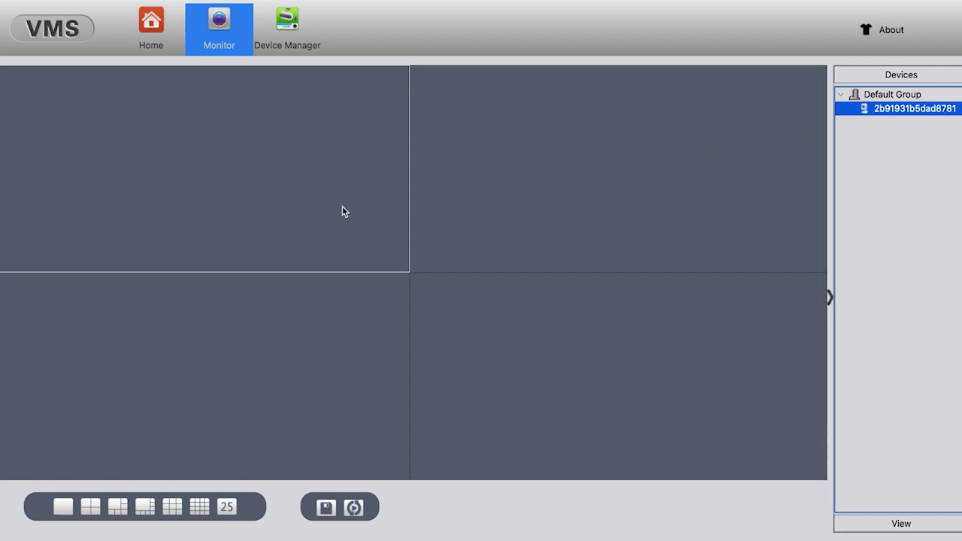
Check the top-left video pane's options, then return to the Home page
{"action": "right_click", "coordinate": [333, 176]}
{"action": "left_click", "coordinate": [332, 158]}
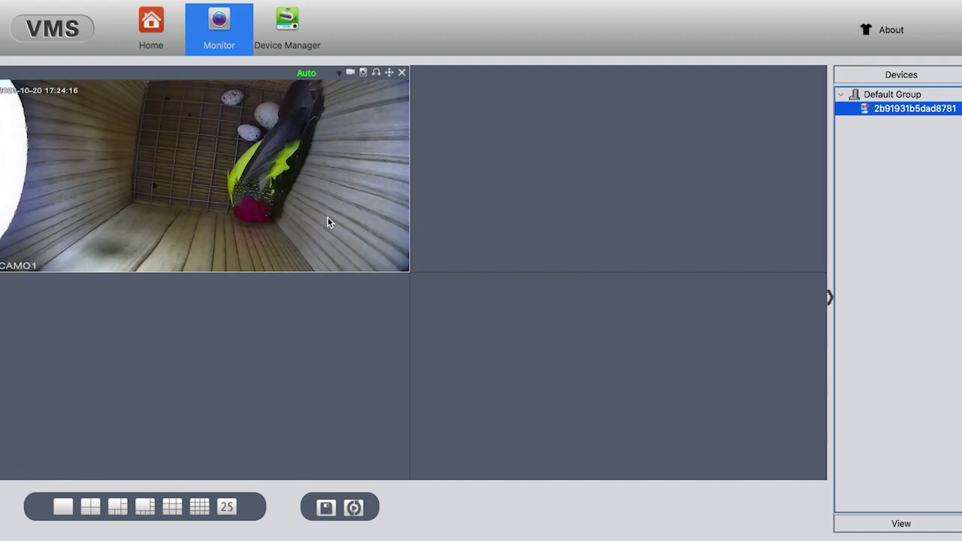
{"action": "left_click", "coordinate": [156, 34]}
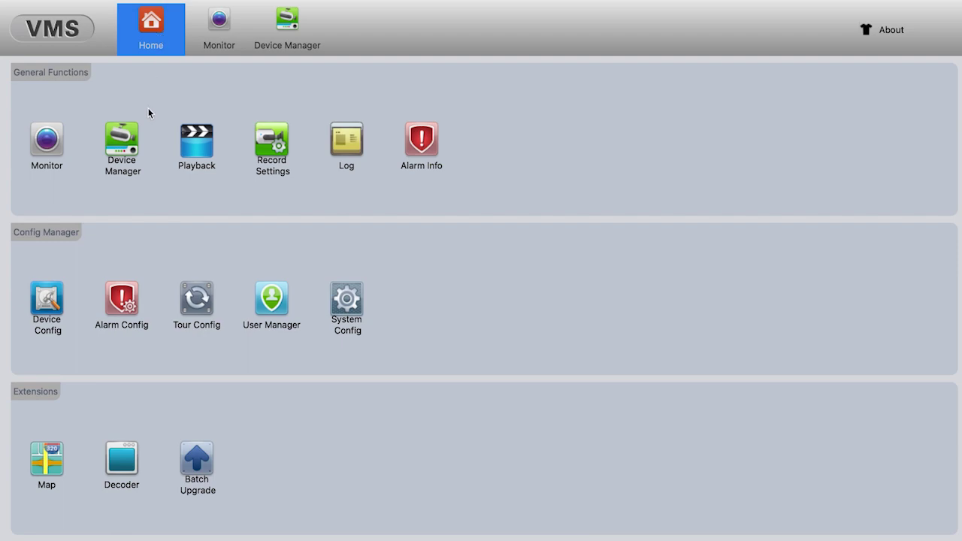
Search Playback for the camera's 2023/10/20 recordings, finding none, then go back Home
{"action": "left_click", "coordinate": [200, 145]}
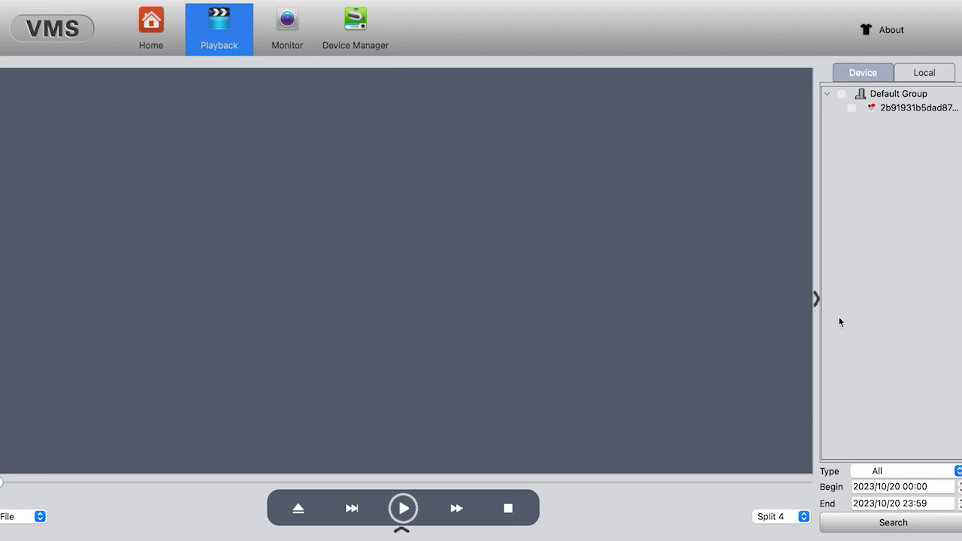
{"action": "left_click", "coordinate": [852, 109]}
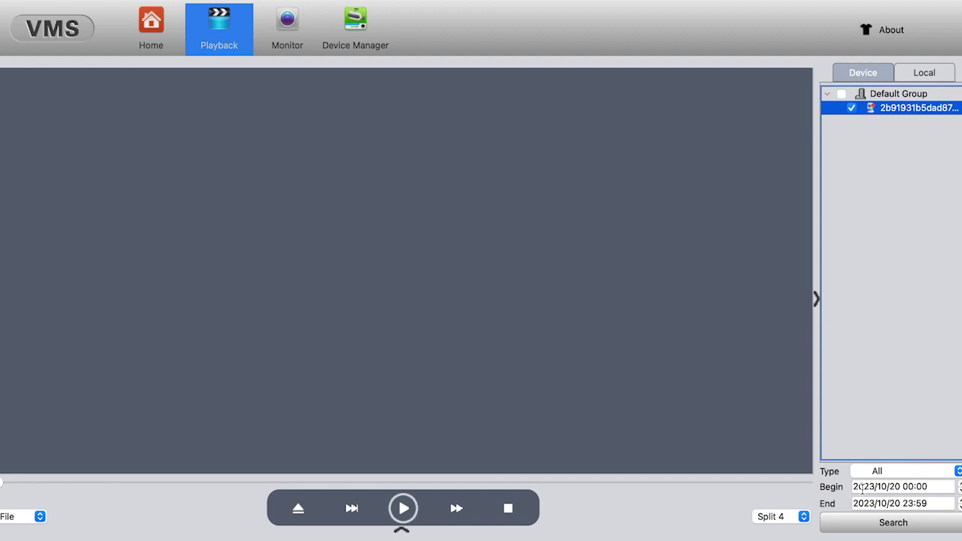
{"action": "left_click", "coordinate": [898, 522]}
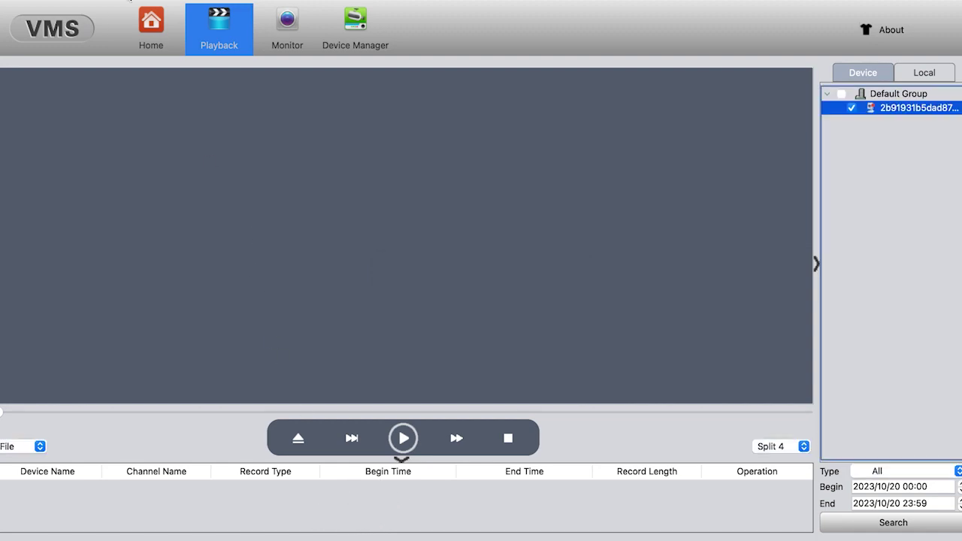
{"action": "left_click", "coordinate": [149, 26]}
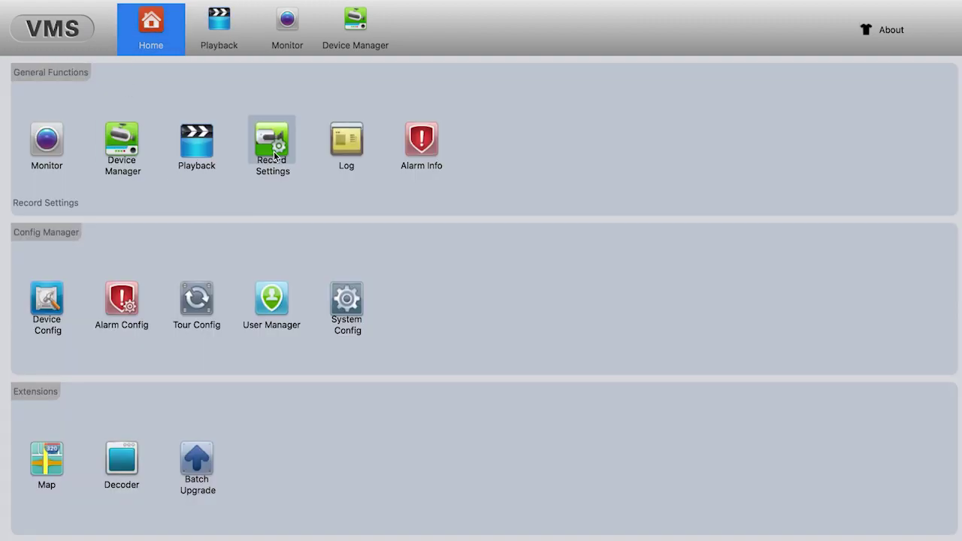
View Record Settings, then the camera's Camera Param page in Device Config, returning Home
{"action": "left_click", "coordinate": [272, 144]}
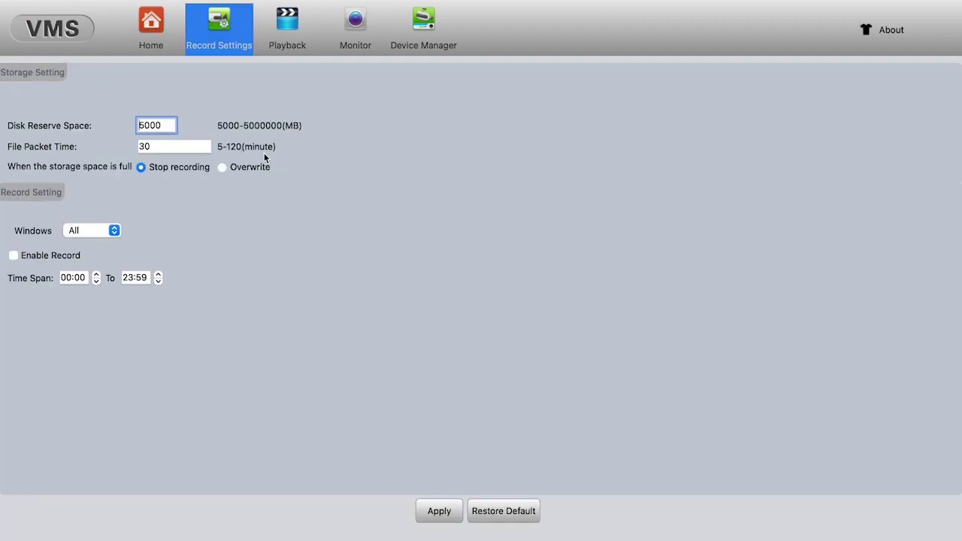
{"action": "left_click", "coordinate": [164, 28]}
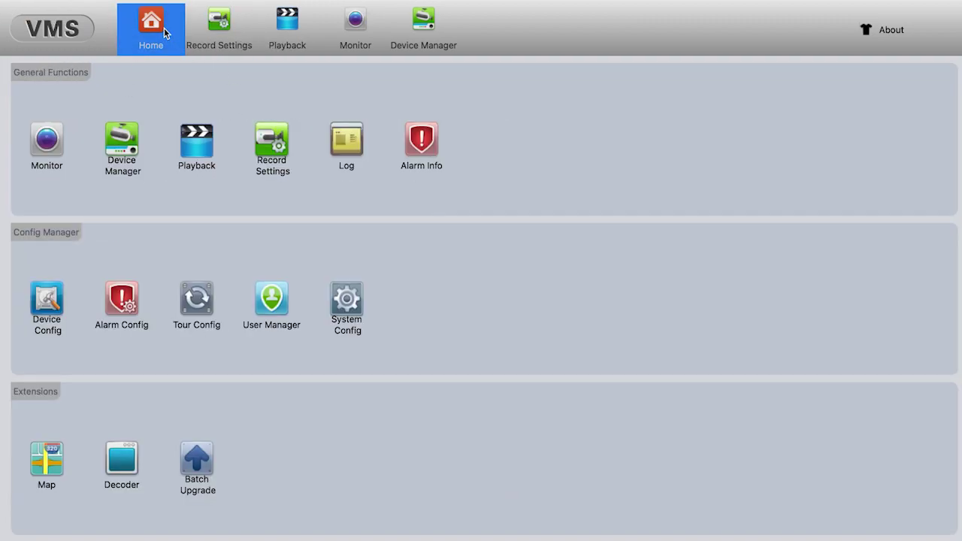
{"action": "left_click", "coordinate": [45, 301]}
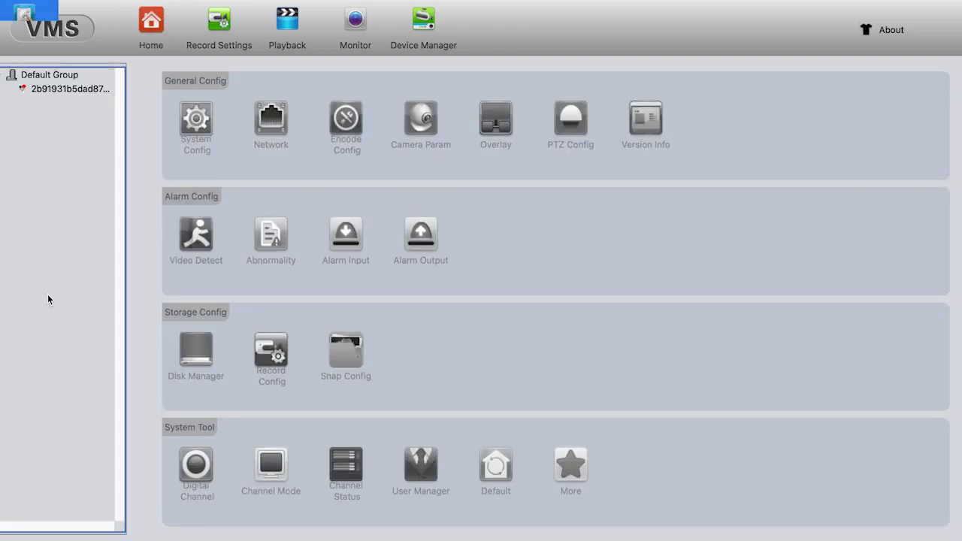
{"action": "left_click", "coordinate": [70, 89]}
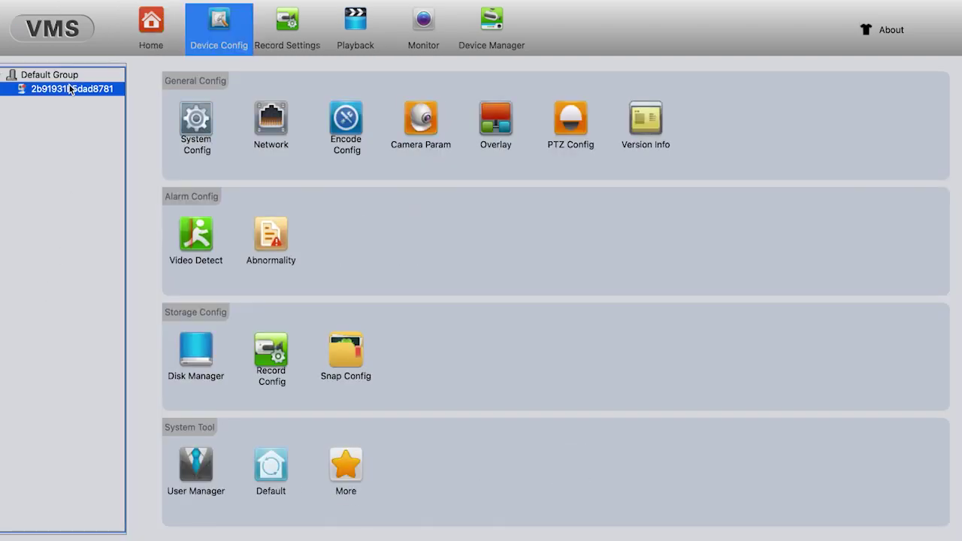
{"action": "left_click", "coordinate": [421, 125]}
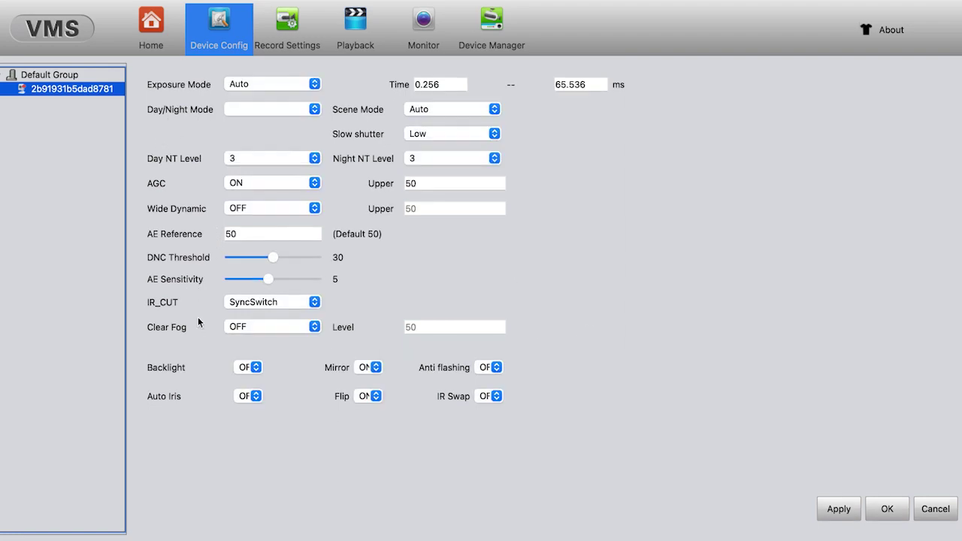
{"action": "left_click", "coordinate": [158, 31]}
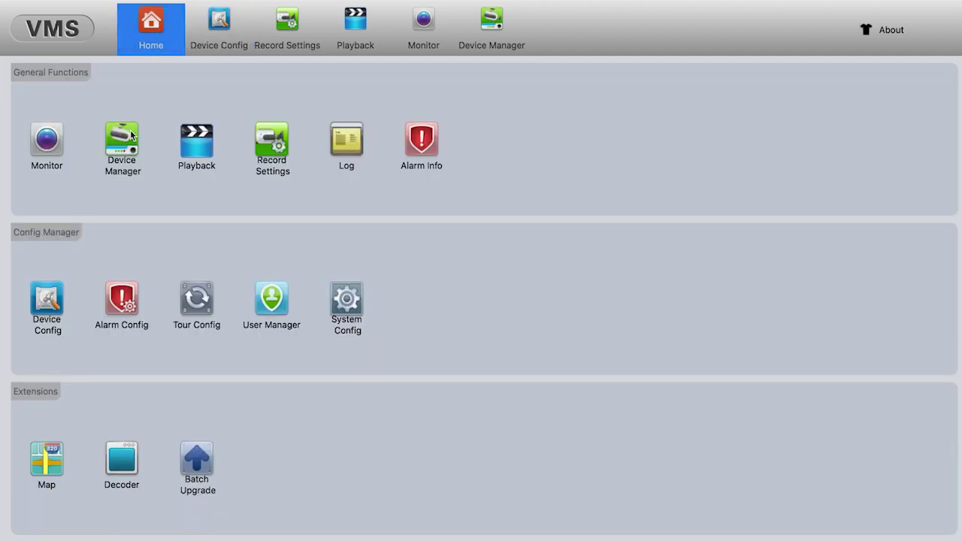
Review System Config, Alarm Config (Motion Detect enabled) and Record Settings, returning Home after each
{"action": "left_click", "coordinate": [354, 308]}
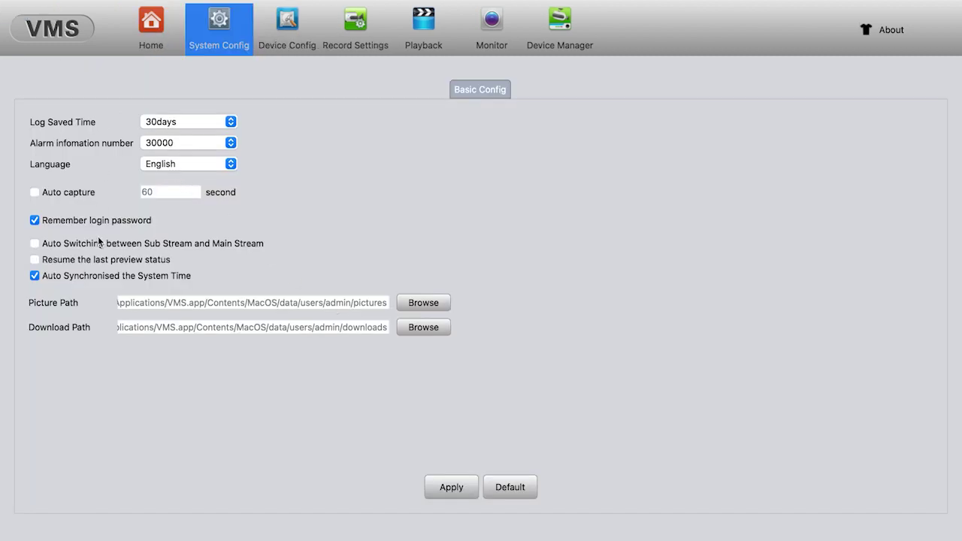
{"action": "left_click", "coordinate": [156, 38]}
{"action": "left_click", "coordinate": [124, 304]}
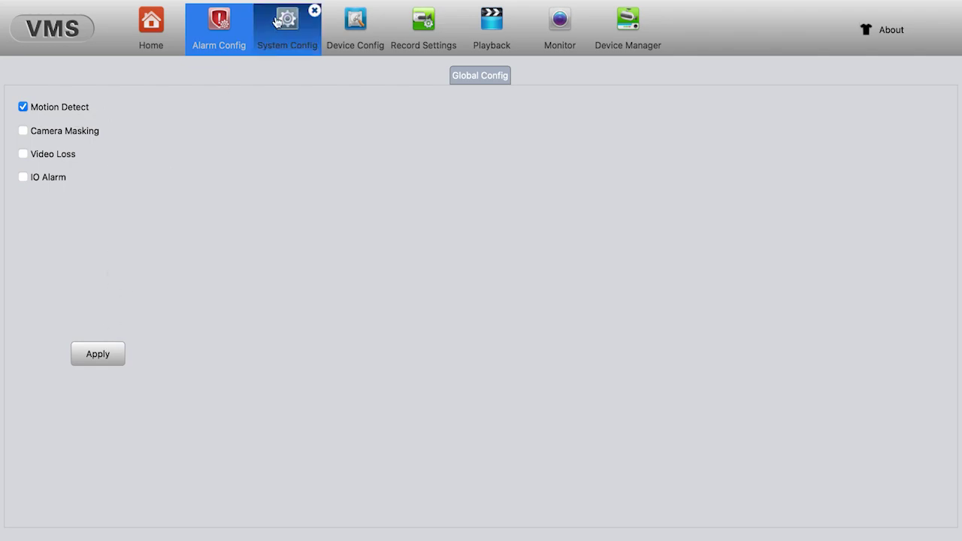
{"action": "left_click", "coordinate": [152, 37]}
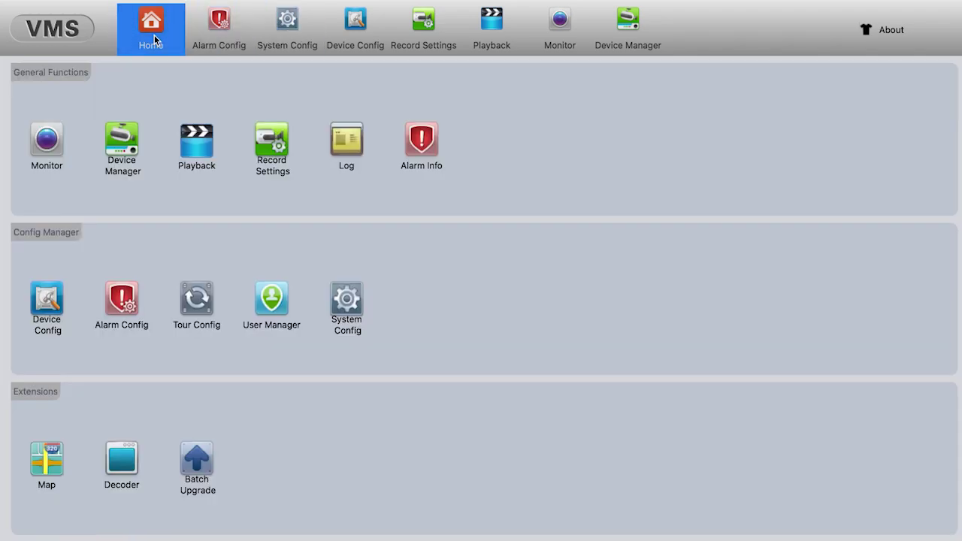
{"action": "left_click", "coordinate": [280, 144]}
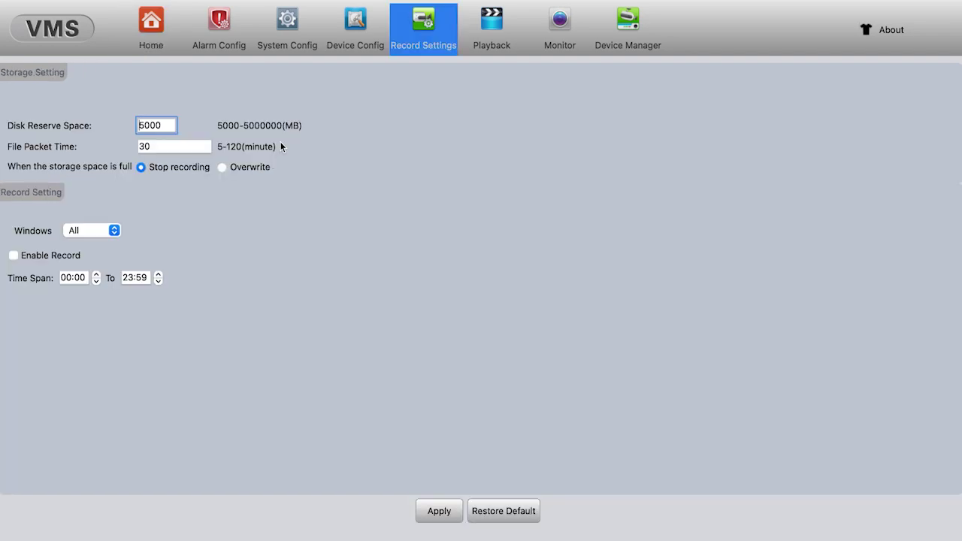
{"action": "left_click", "coordinate": [159, 36]}
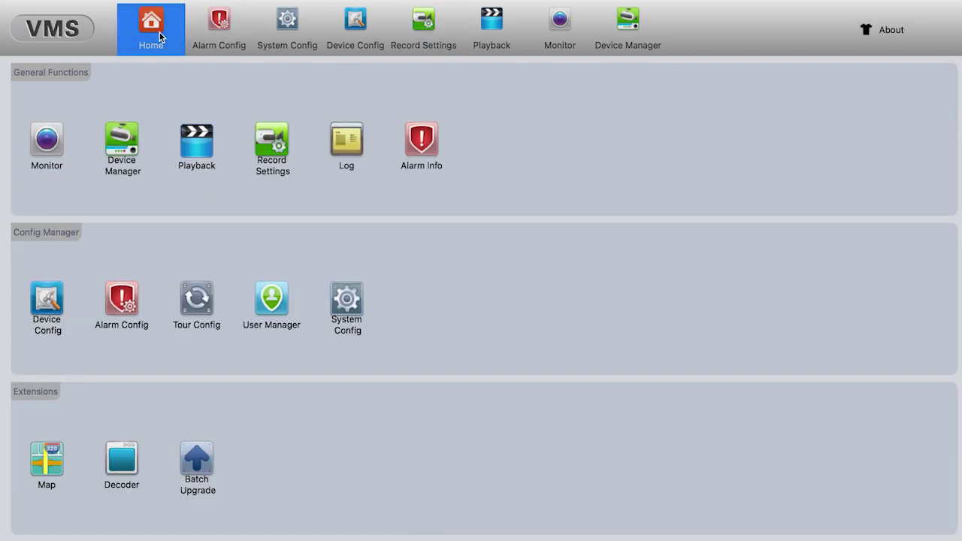